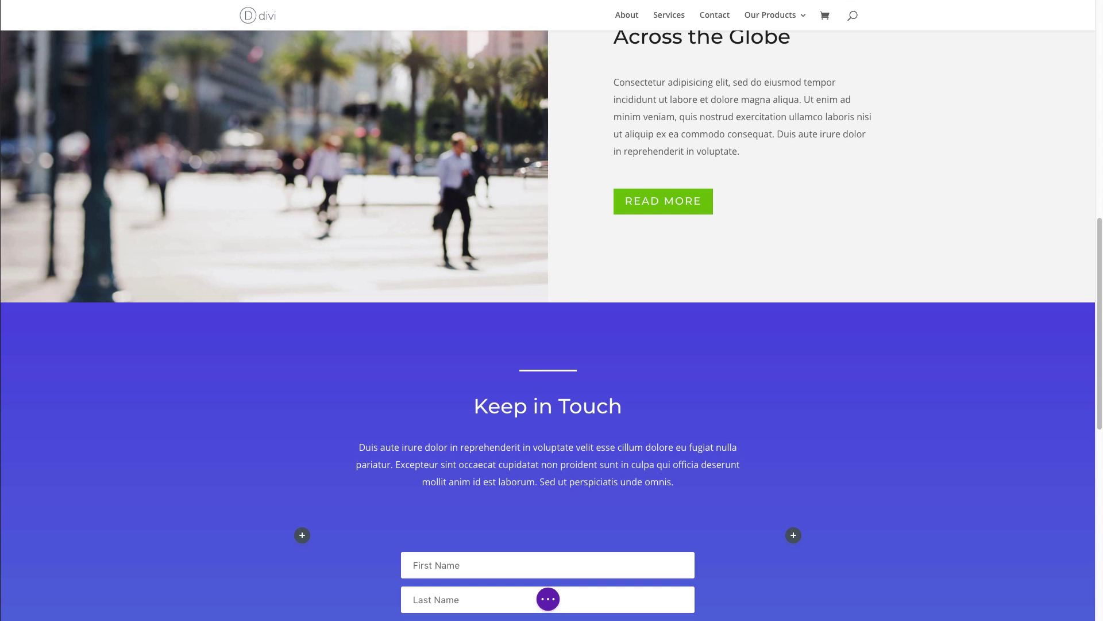
Insert a fullwidth section below the Making an Impact image section holding a Fullwidth Code module
{"action": "scroll", "coordinate": [839, 325], "scroll_direction": "up", "scroll_amount": 1}
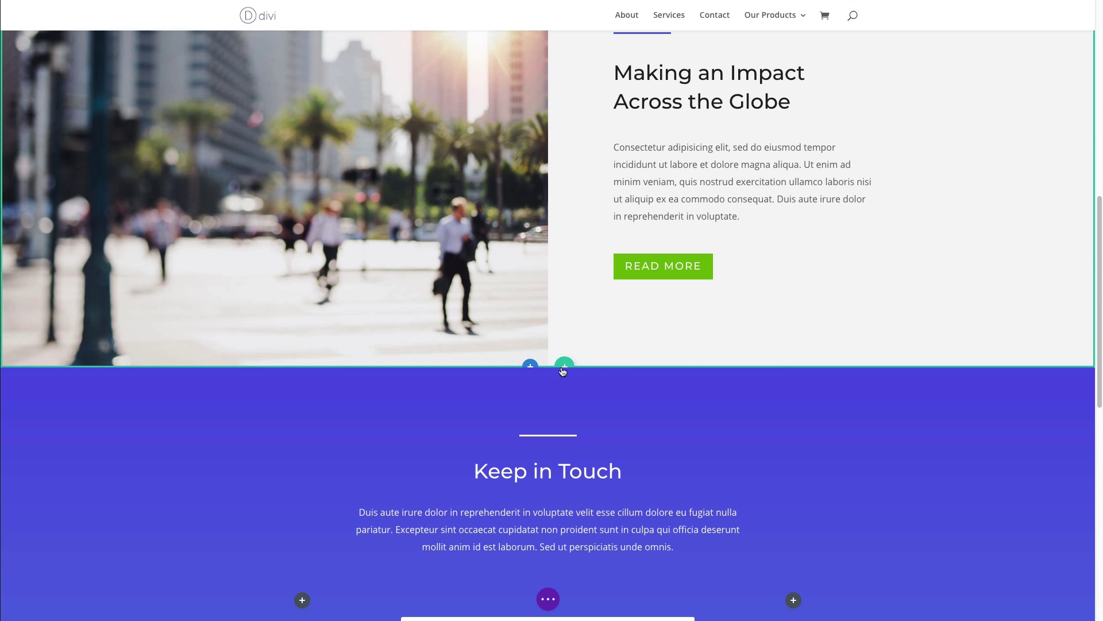
{"action": "mouse_move", "coordinate": [564, 362]}
{"action": "left_click", "coordinate": [532, 369]}
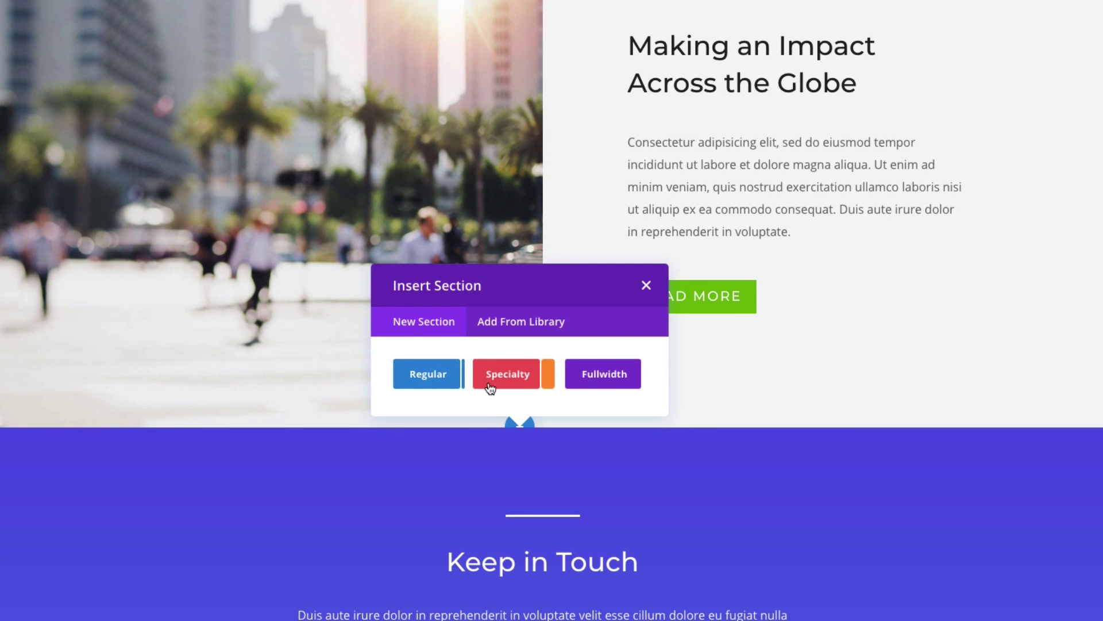
{"action": "left_click", "coordinate": [609, 378]}
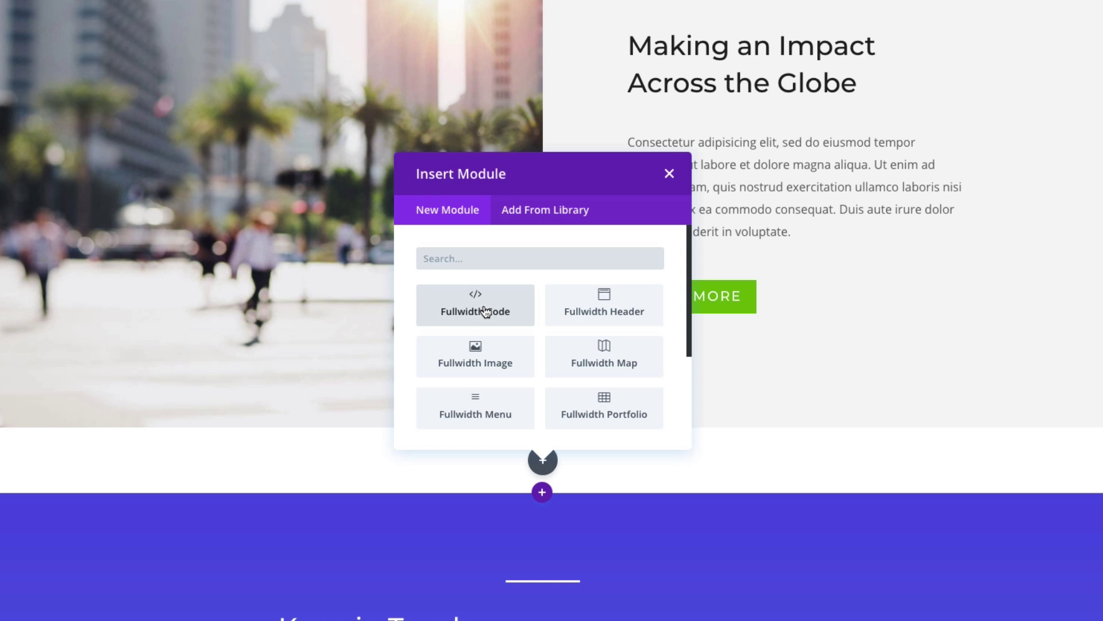
{"action": "left_click", "coordinate": [486, 312]}
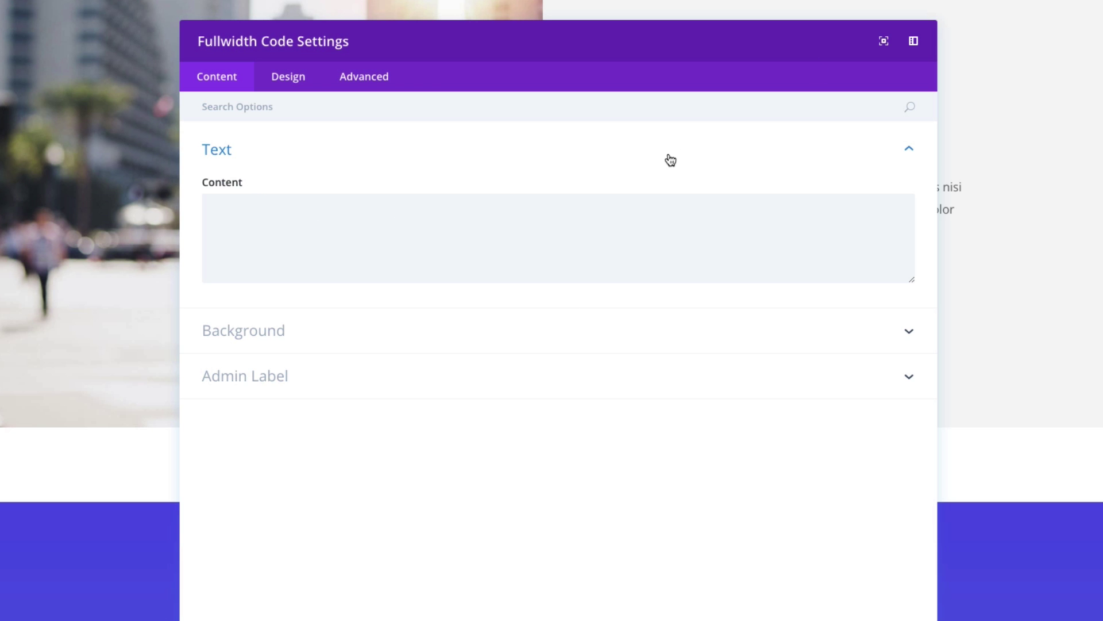
{"action": "left_click", "coordinate": [511, 245]}
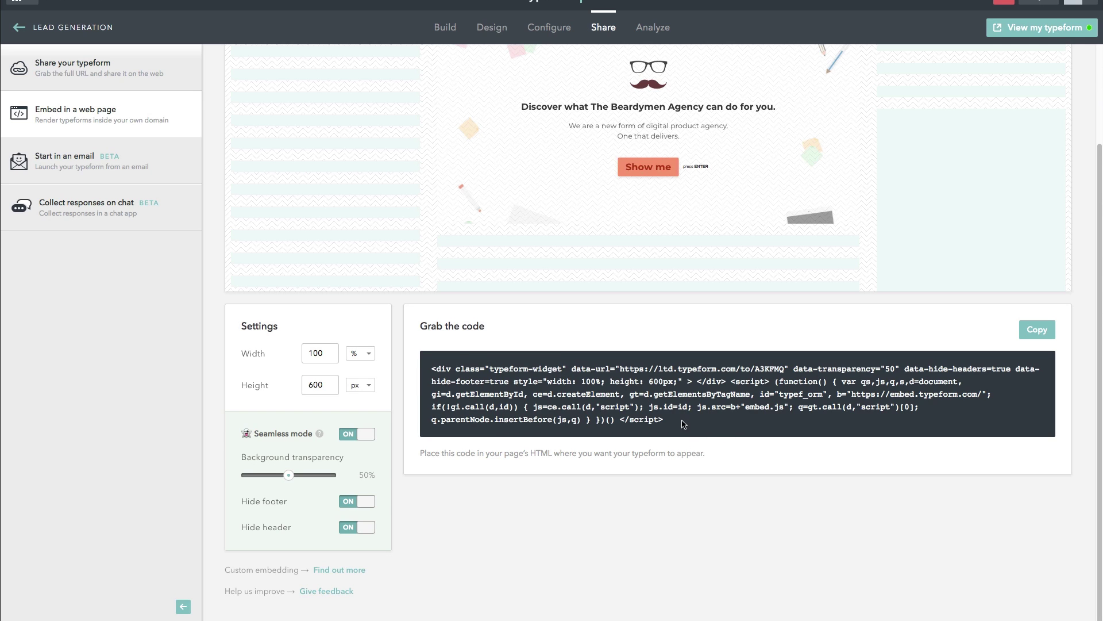
Select the Typeform embed code set to 100% width and 600 px height for copying
{"action": "left_click_drag", "start_coordinate": [680, 424], "coordinate": [464, 361]}
{"action": "key", "text": "ctrl+c"}
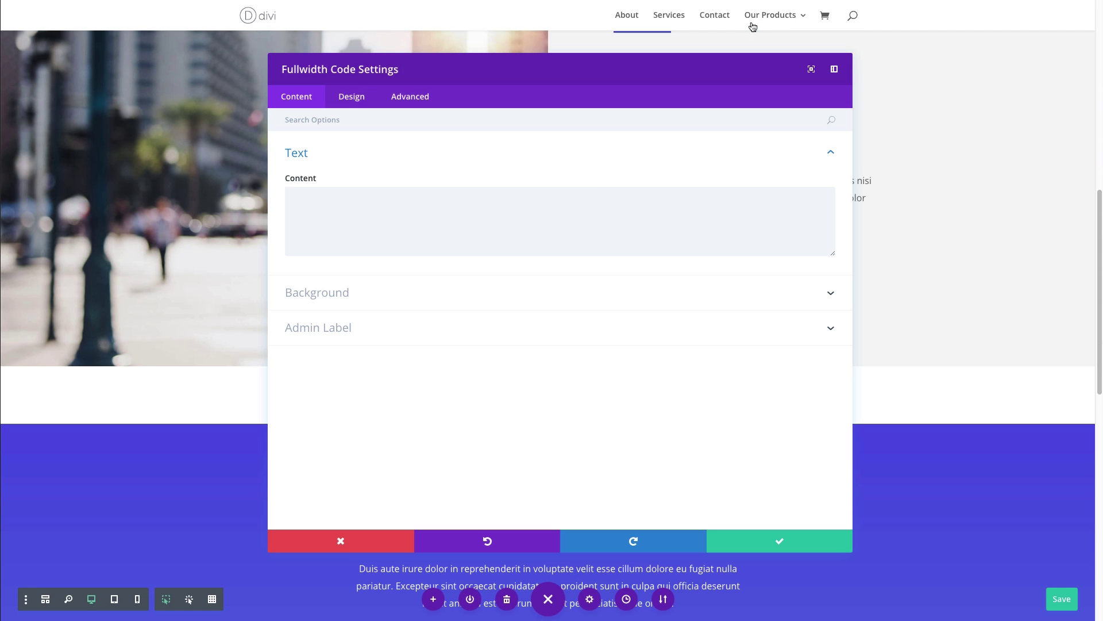
Paste the Typeform embed code into the Fullwidth Code module's Content and apply it
{"action": "left_click", "coordinate": [409, 214]}
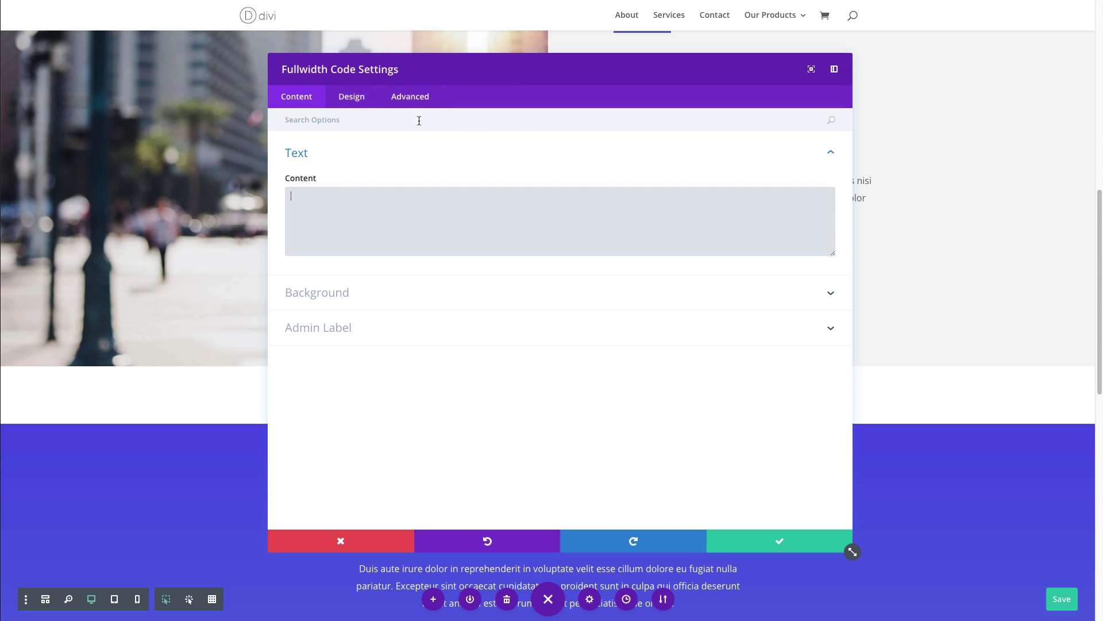
{"action": "left_click", "coordinate": [507, 216]}
{"action": "key", "text": "ctrl+v"}
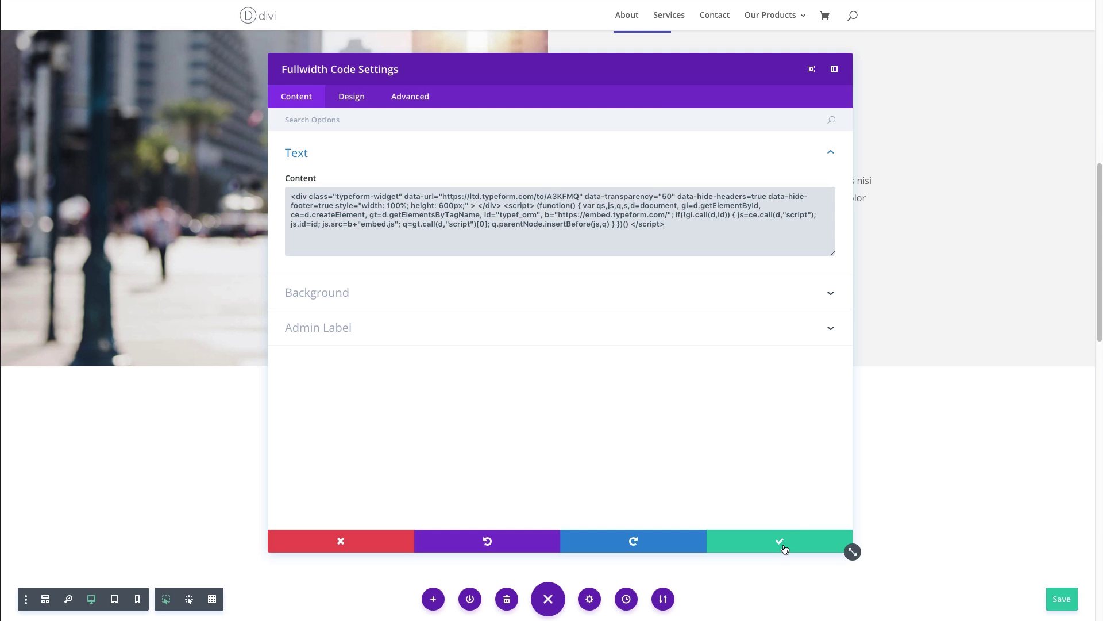
{"action": "left_click", "coordinate": [782, 544]}
Save the page and open the live page outside the Visual Builder in a new window
{"action": "left_click", "coordinate": [1063, 603]}
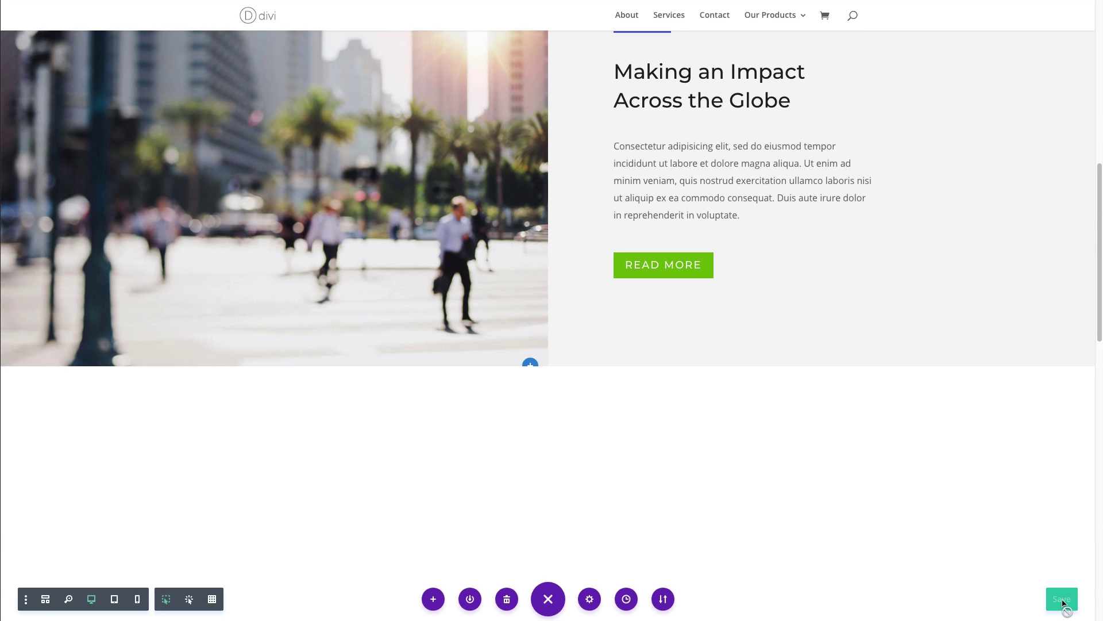
{"action": "right_click", "coordinate": [237, 1]}
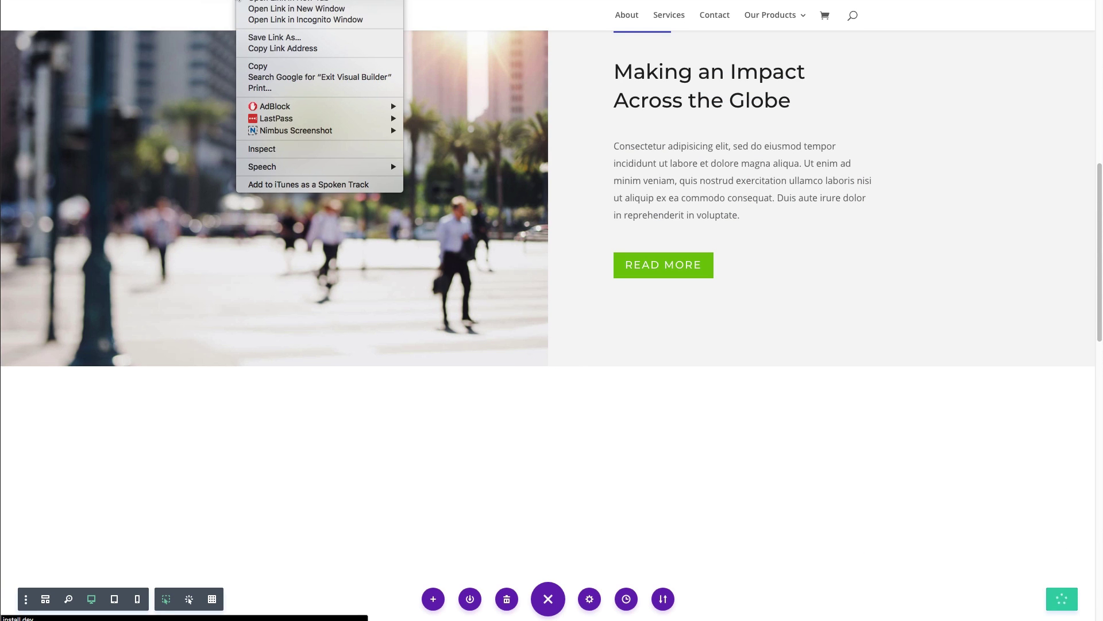
{"action": "left_click", "coordinate": [247, 5]}
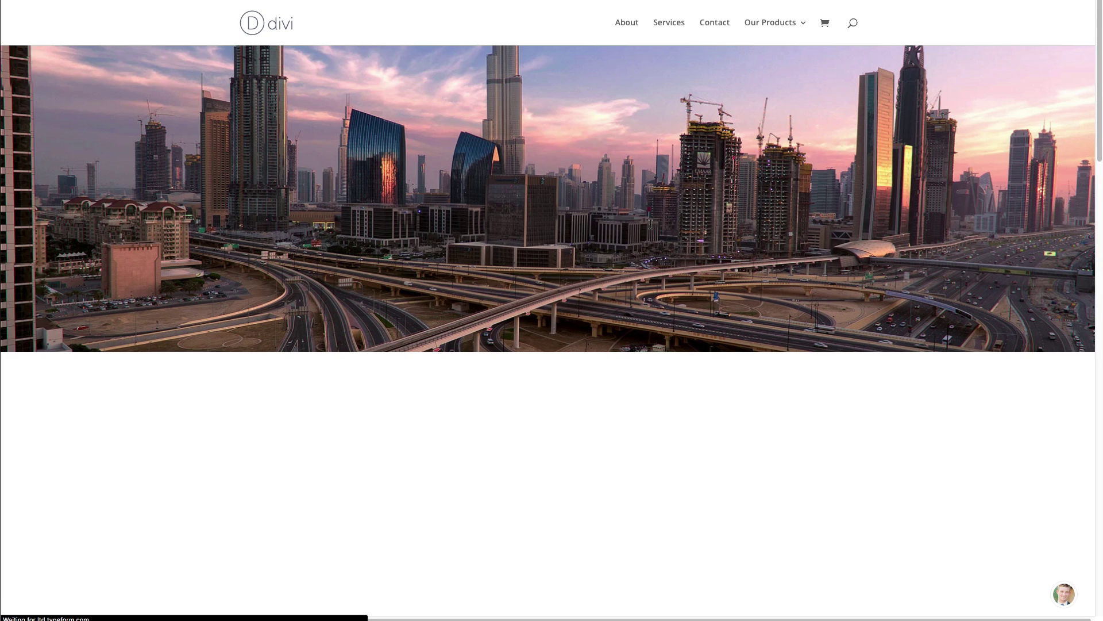
On the live page, run the embedded Typeform choosing Website Production, then Landing Page
{"action": "scroll", "coordinate": [650, 225], "scroll_direction": "down", "scroll_amount": 15}
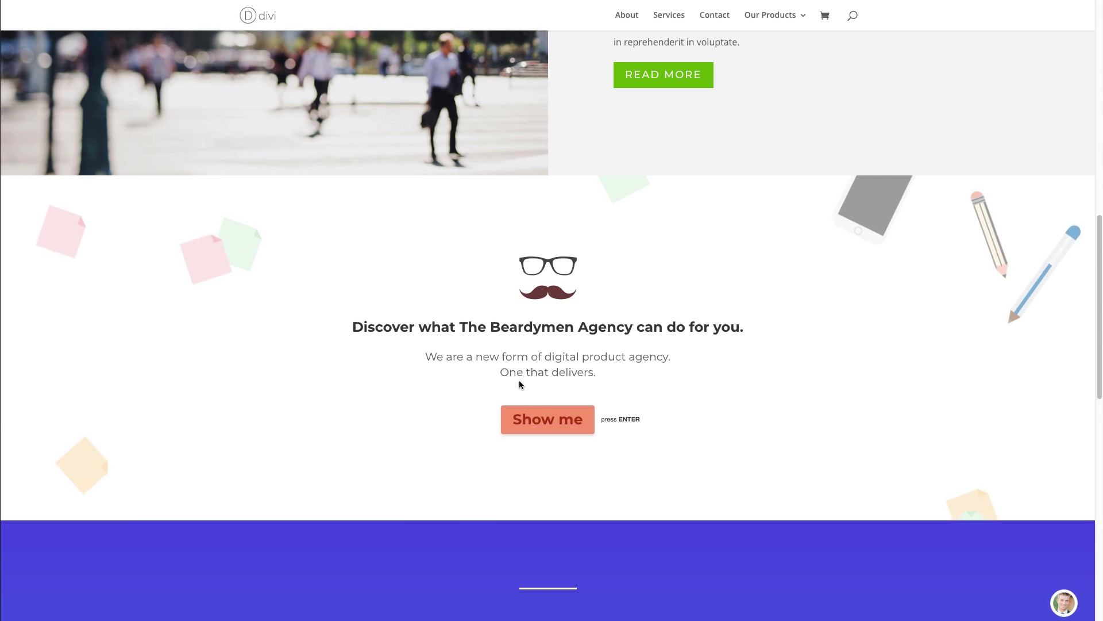
{"action": "left_click", "coordinate": [541, 423]}
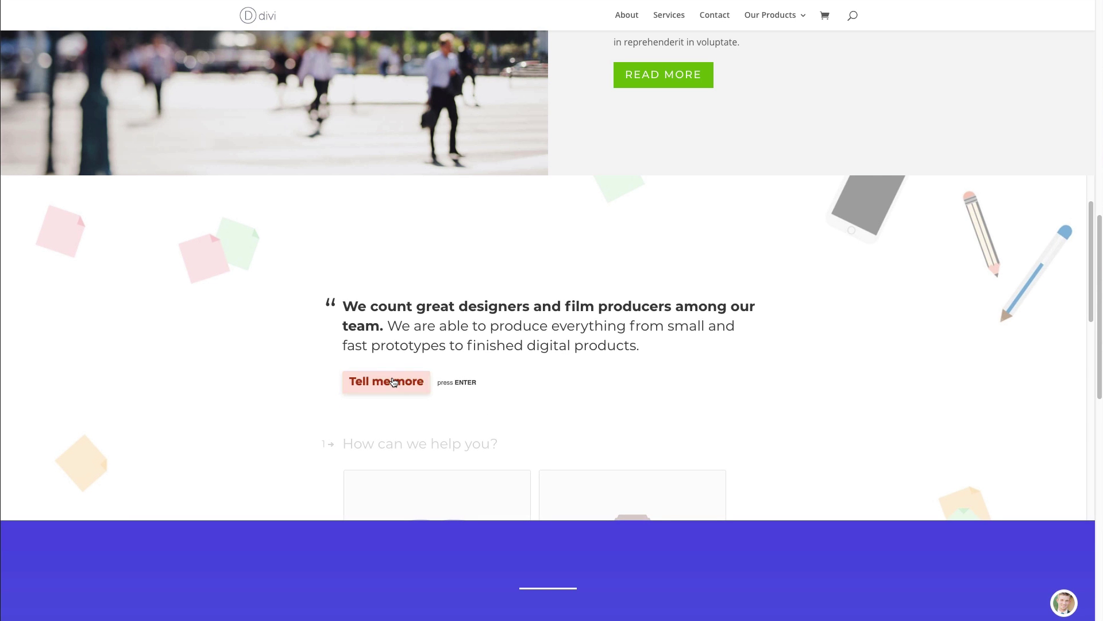
{"action": "left_click", "coordinate": [394, 382]}
{"action": "left_click", "coordinate": [666, 329]}
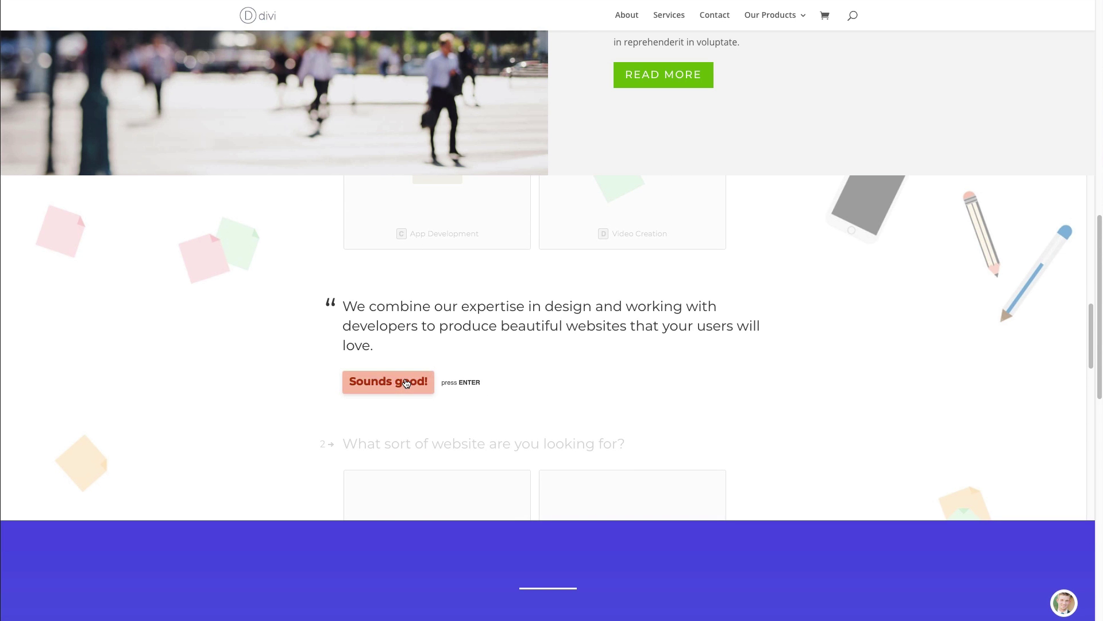
{"action": "left_click", "coordinate": [406, 383]}
{"action": "left_click", "coordinate": [453, 334]}
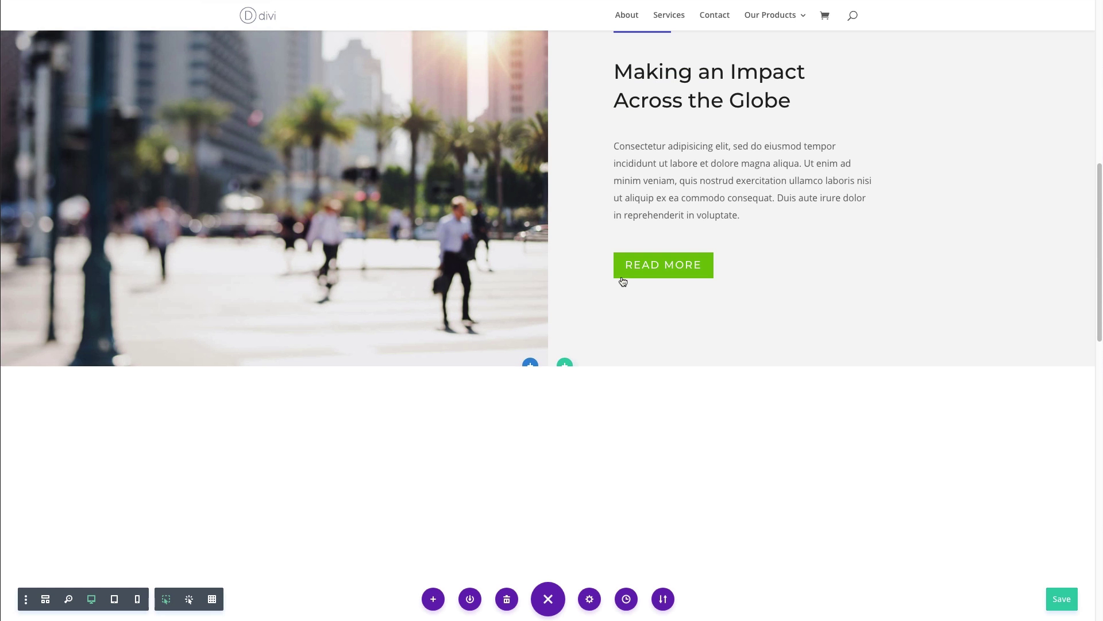
Insert a Code module under the Leave A Message contact form by searching modules for 'code'
{"action": "scroll", "coordinate": [608, 286], "scroll_direction": "down", "scroll_amount": 4}
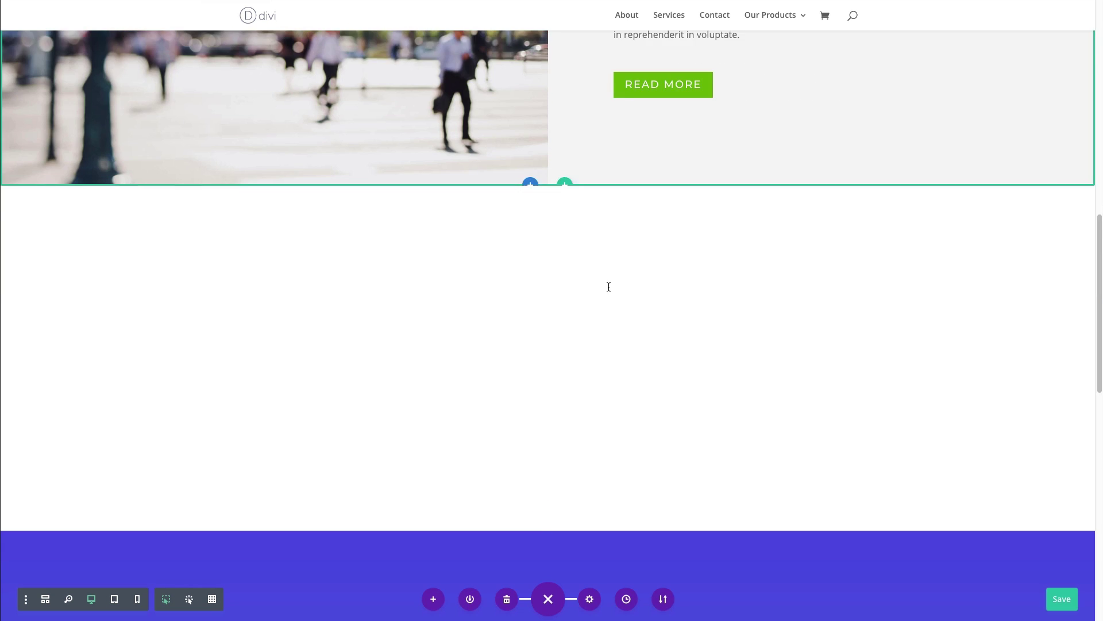
{"action": "scroll", "coordinate": [606, 285], "scroll_direction": "up", "scroll_amount": 2}
{"action": "scroll", "coordinate": [603, 285], "scroll_direction": "down", "scroll_amount": 12}
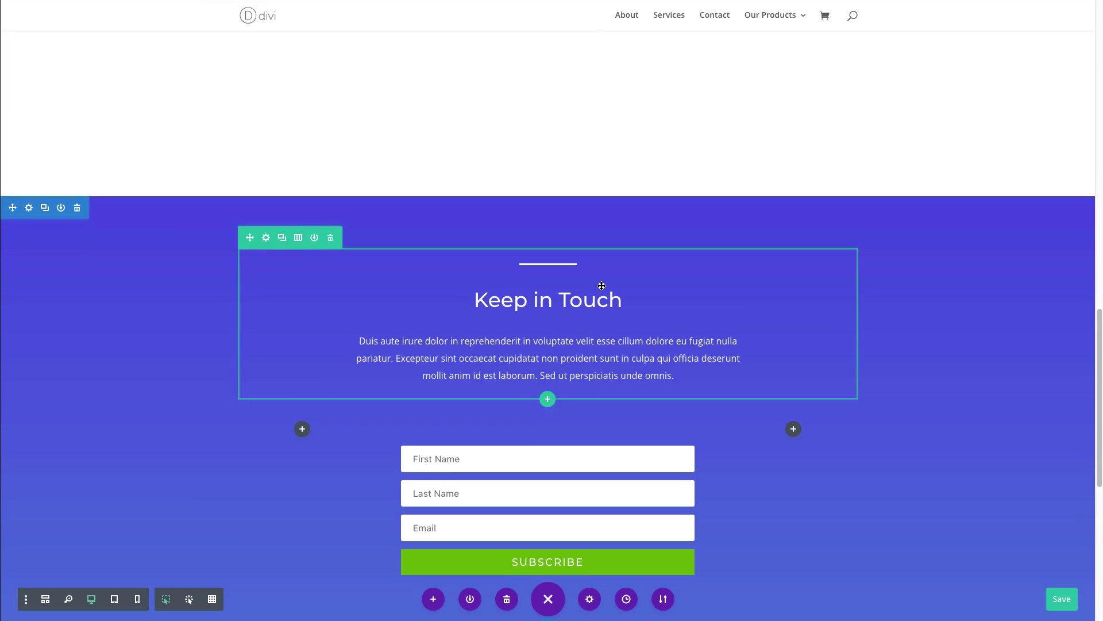
{"action": "scroll", "coordinate": [601, 285], "scroll_direction": "down", "scroll_amount": 5}
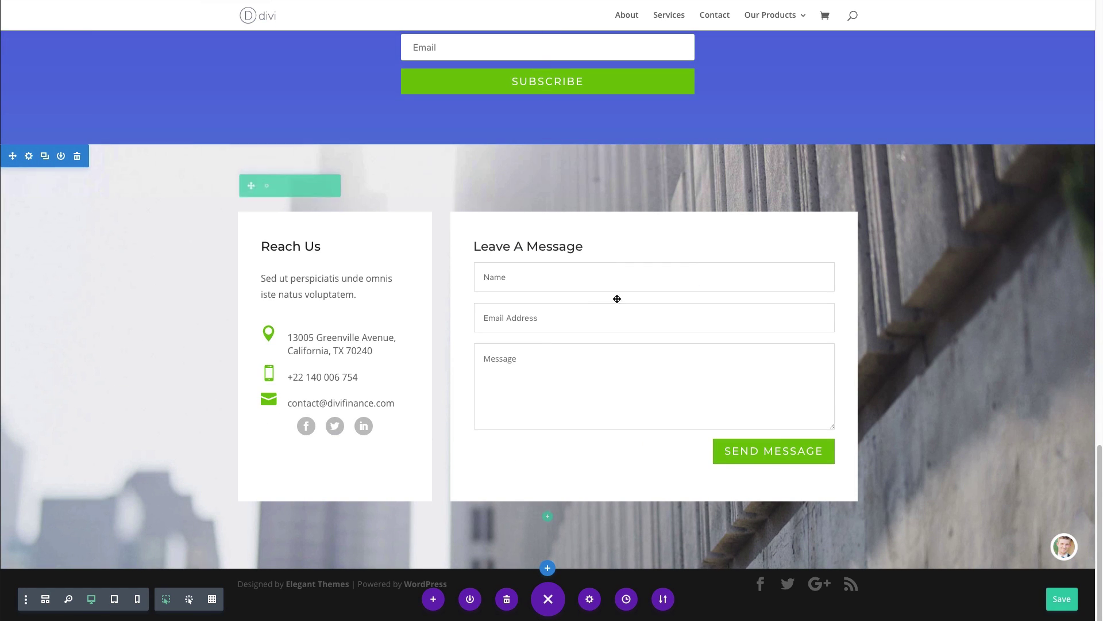
{"action": "scroll", "coordinate": [654, 449], "scroll_direction": "up", "scroll_amount": 1}
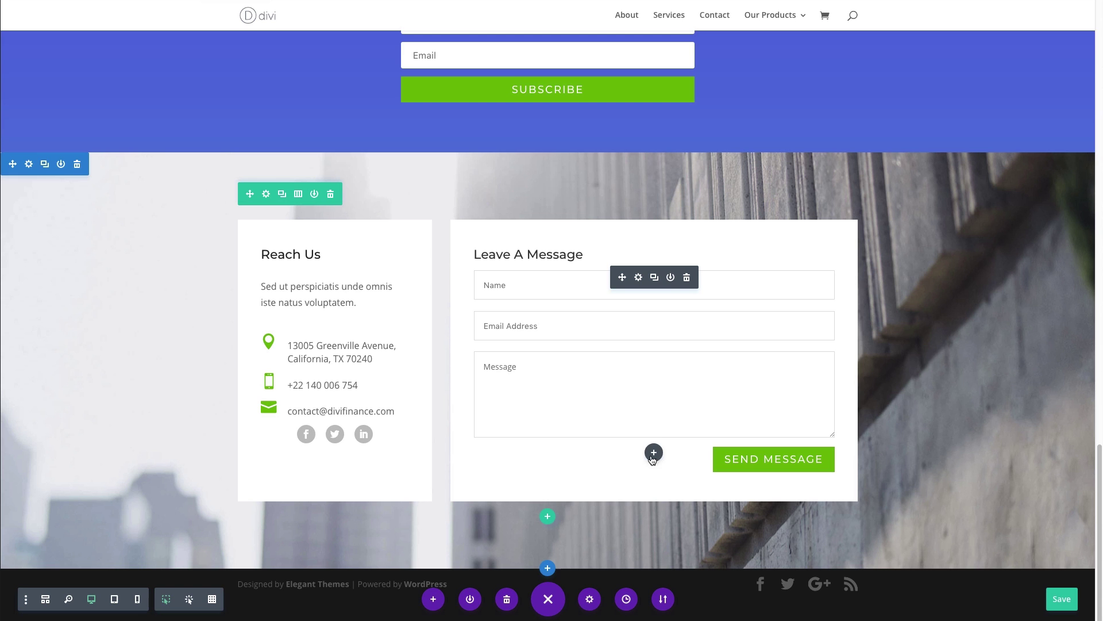
{"action": "left_click", "coordinate": [654, 454]}
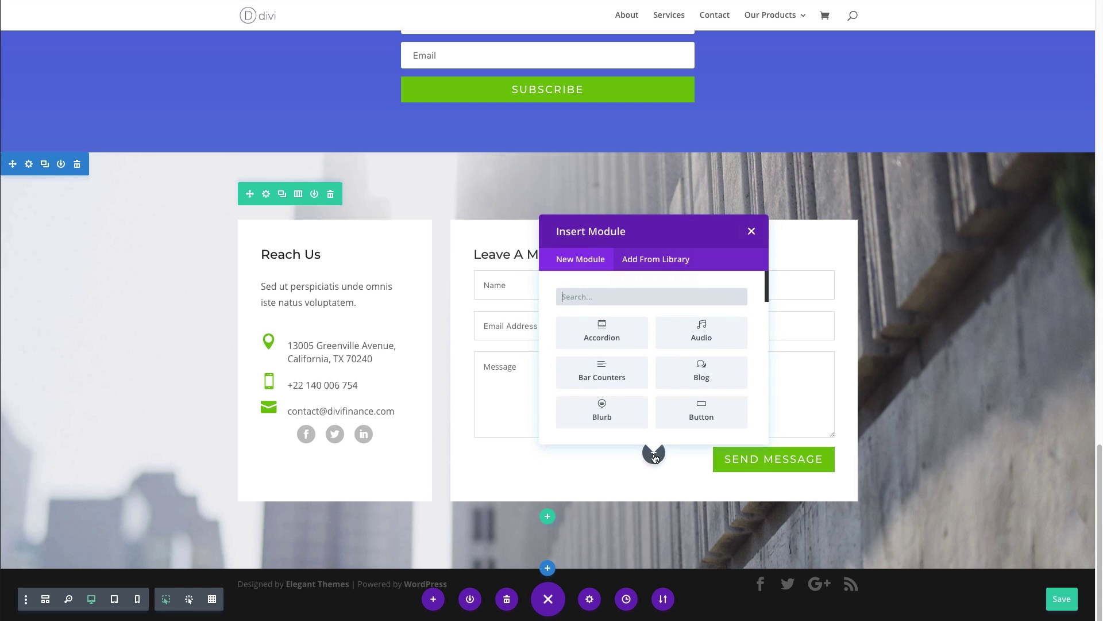
{"action": "left_click", "coordinate": [618, 297]}
{"action": "type", "text": "code"}
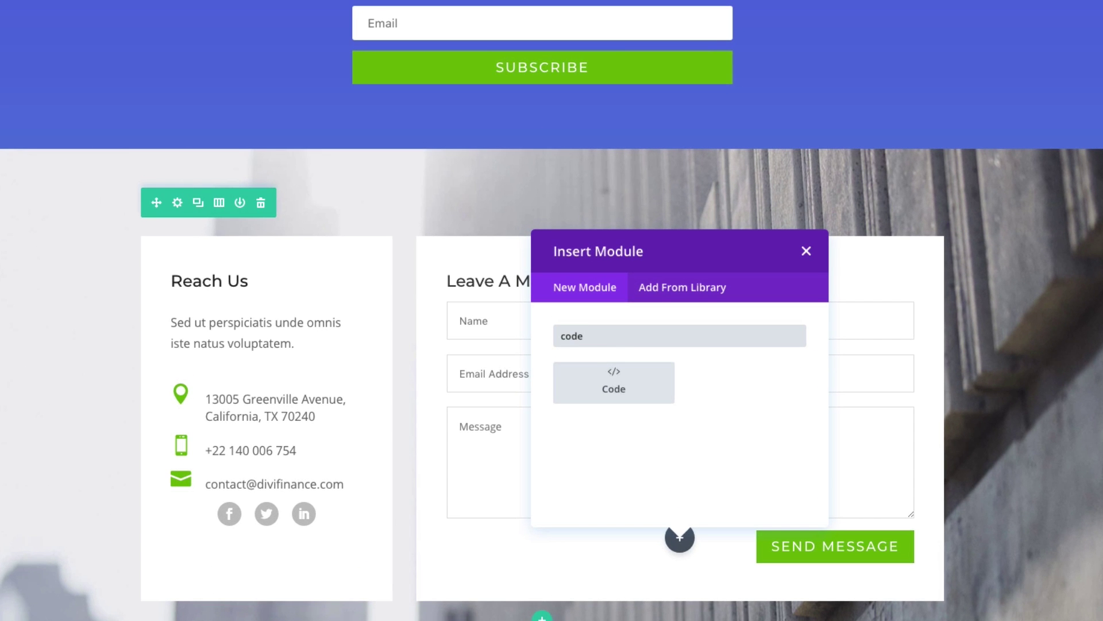
{"action": "left_click", "coordinate": [623, 385]}
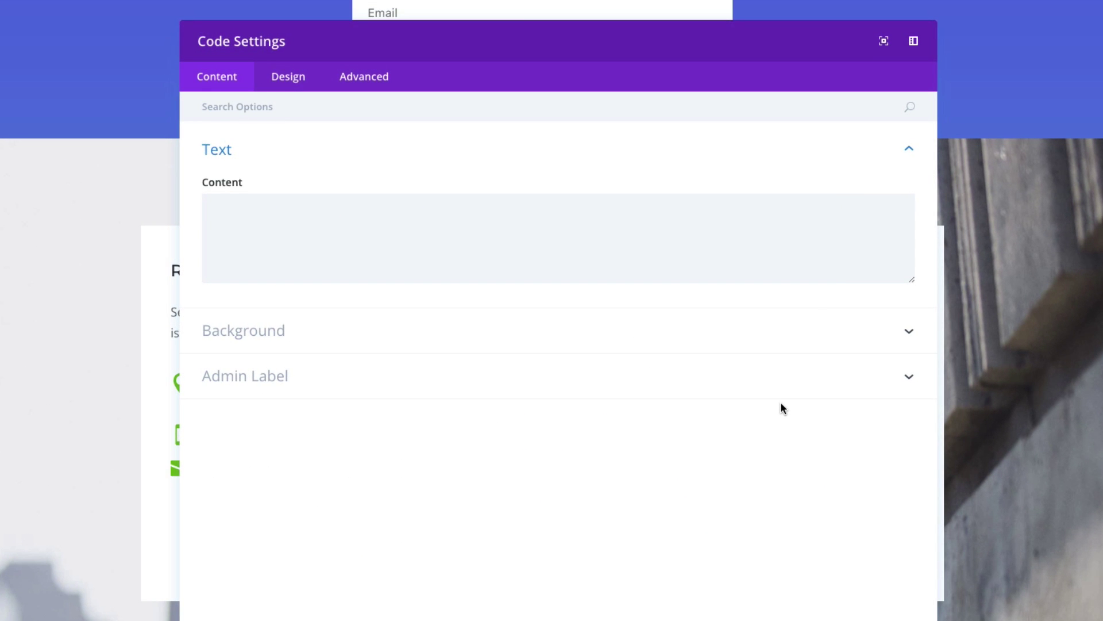
Paste the about-fab floating button HTML/CSS into the Code module's Content and confirm the settings
{"action": "left_click", "coordinate": [543, 240]}
{"action": "left_click", "coordinate": [357, 214]}
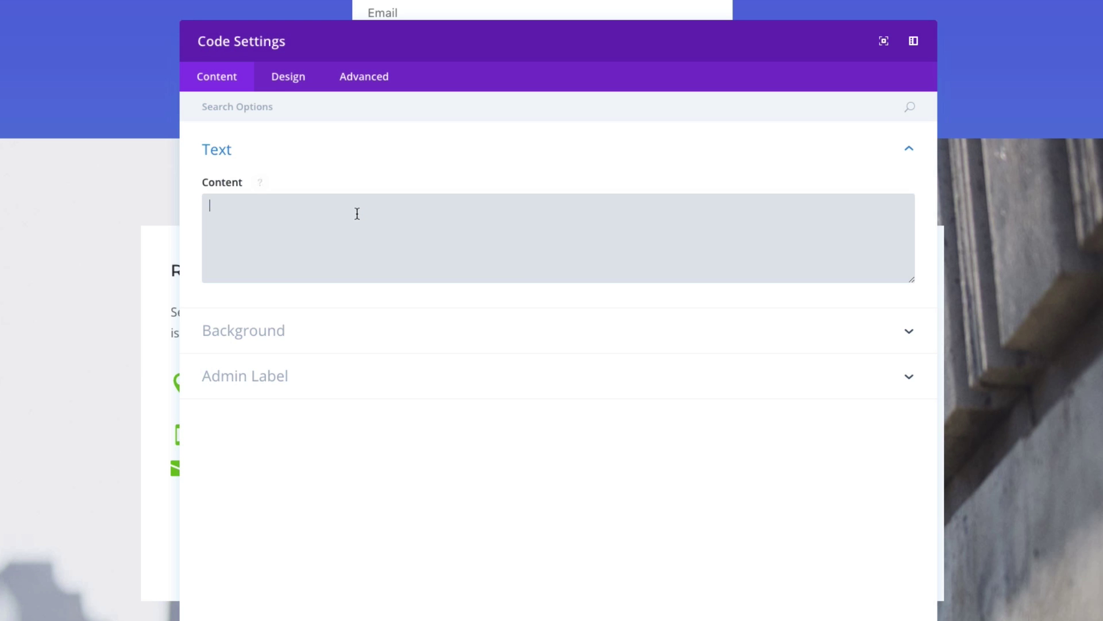
{"action": "key", "text": "ctrl+v"}
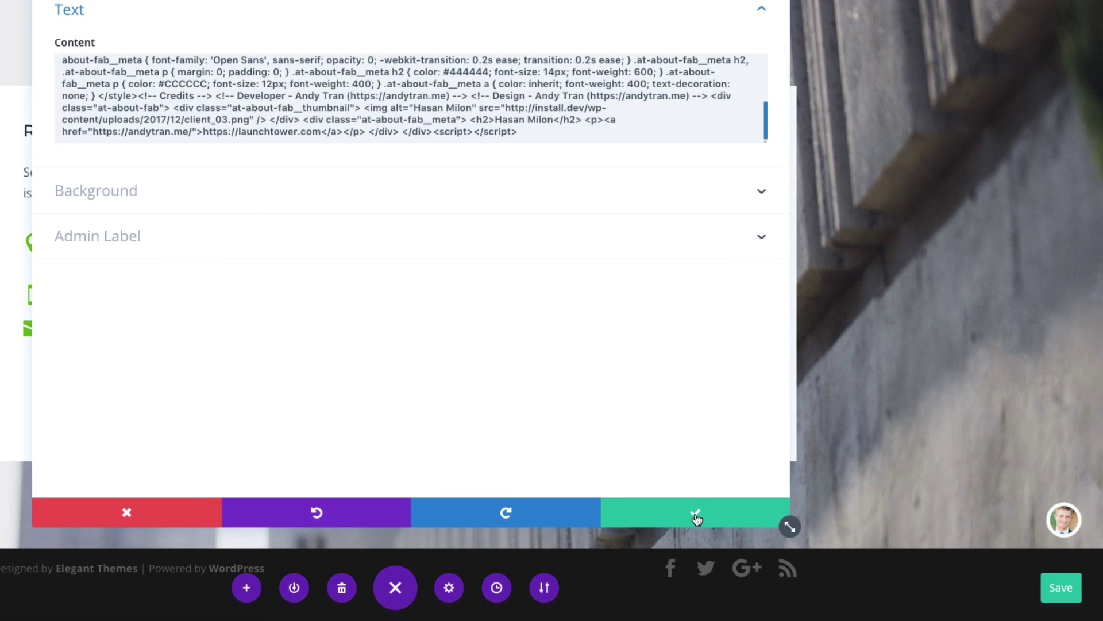
{"action": "left_click", "coordinate": [746, 561]}
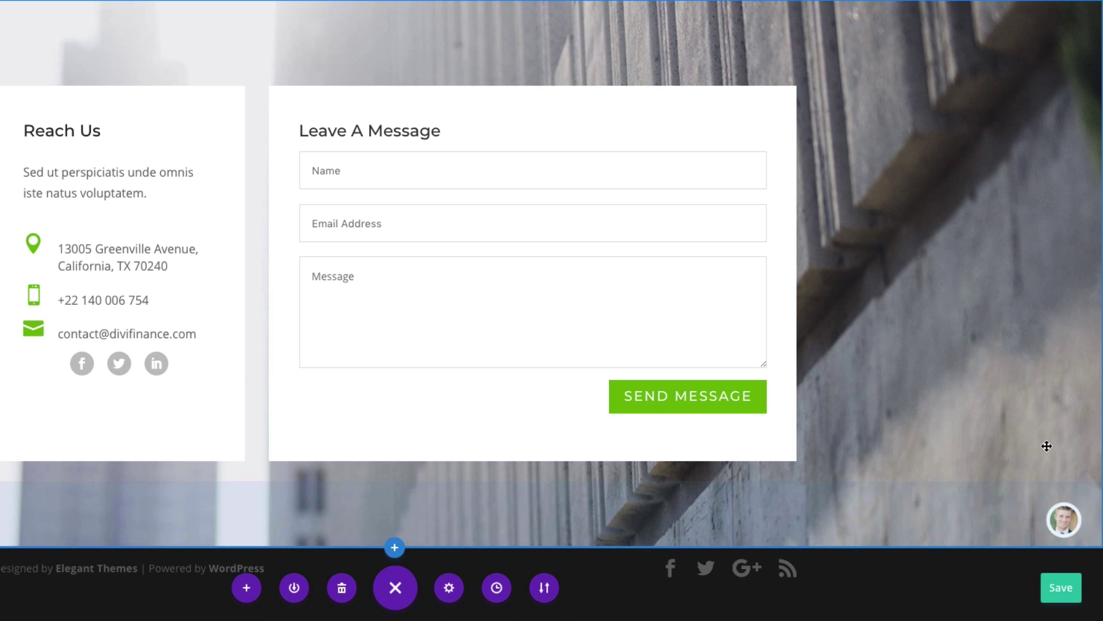
Save the page and scroll up to check the floating profile badge in the corner
{"action": "left_click", "coordinate": [1061, 592]}
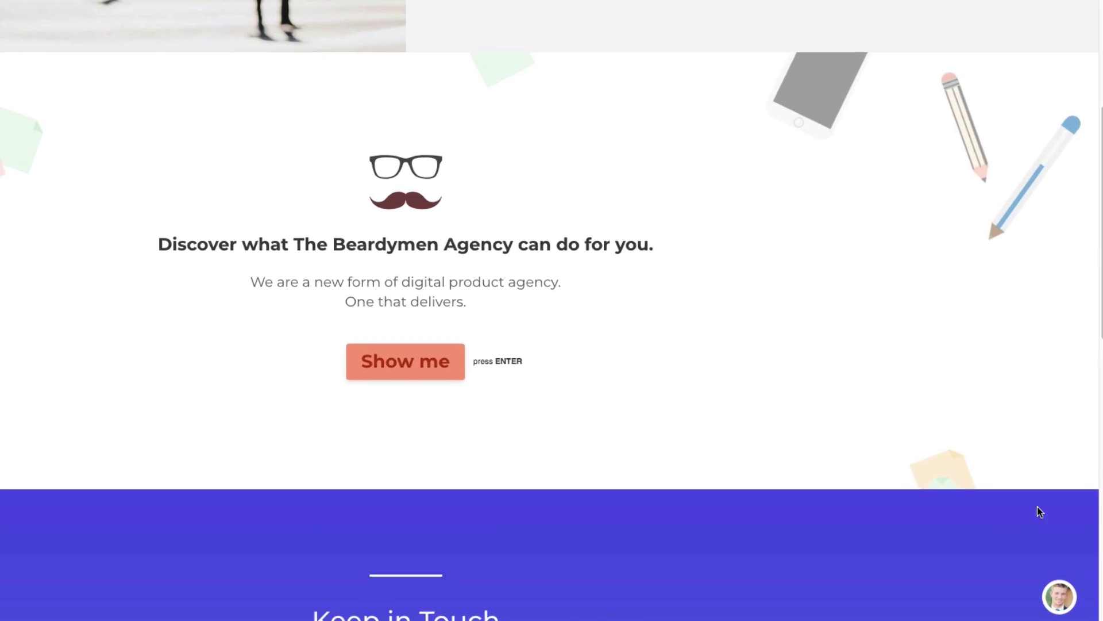
{"action": "mouse_move", "coordinate": [1060, 606]}
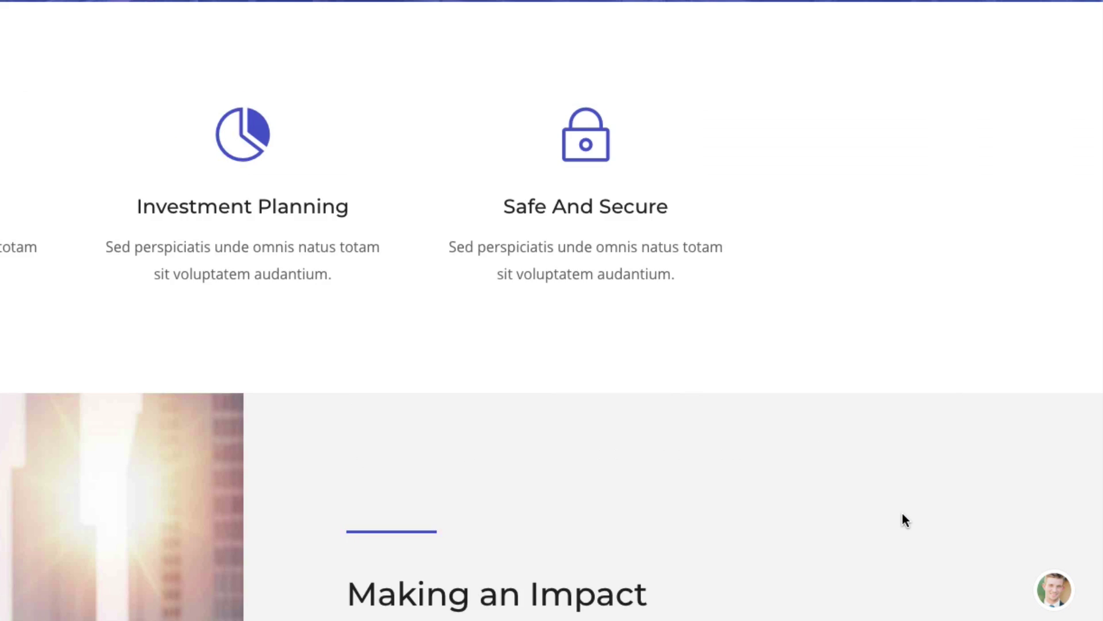
{"action": "scroll", "coordinate": [902, 513], "scroll_direction": "up", "scroll_amount": 3}
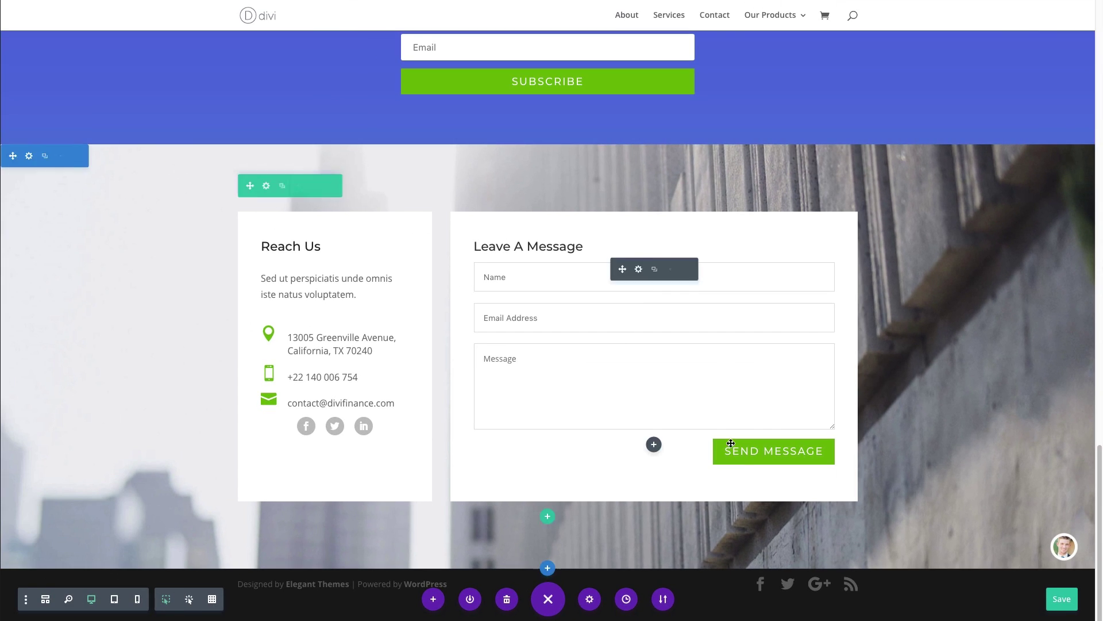
Reopen the floating button Code module's settings and enlarge the Content box to review the about-fab code
{"action": "mouse_move", "coordinate": [638, 489]}
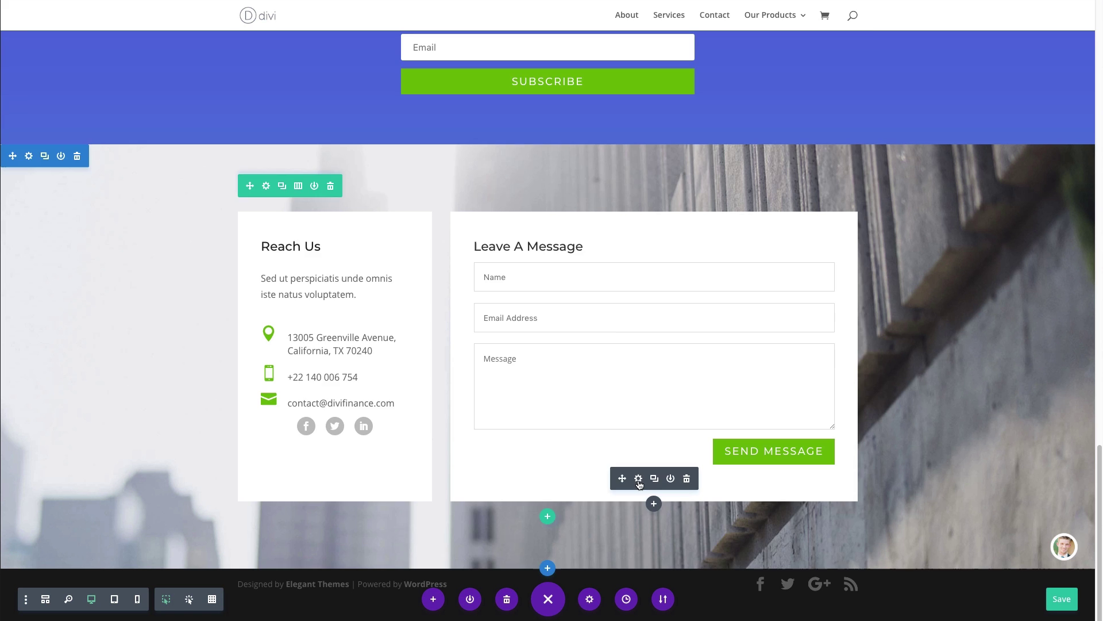
{"action": "left_click", "coordinate": [638, 480]}
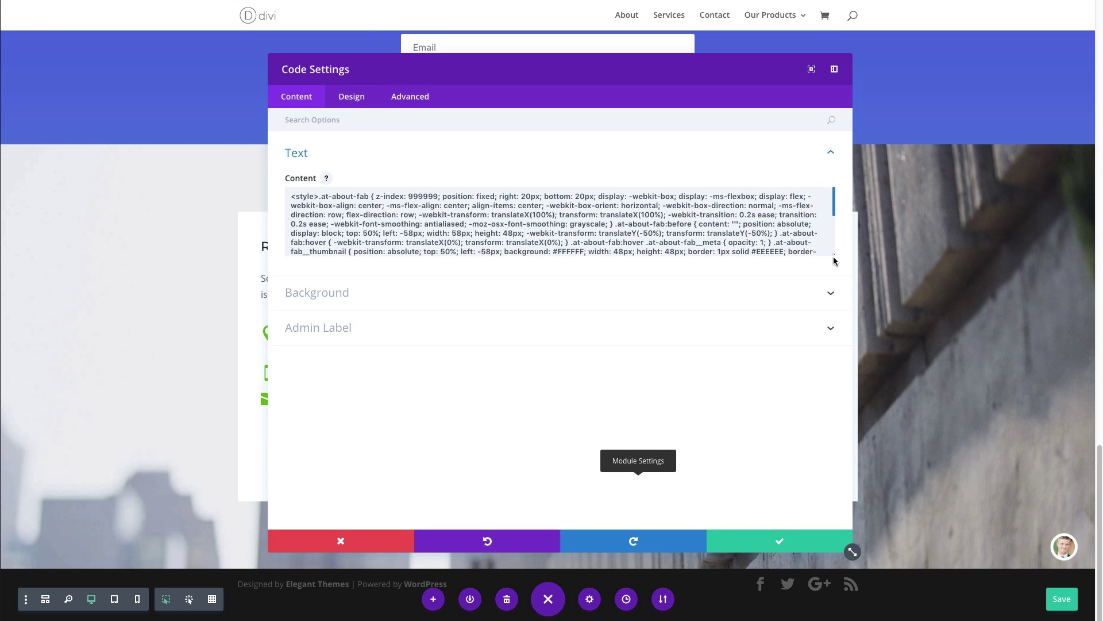
{"action": "left_click_drag", "start_coordinate": [834, 256], "coordinate": [803, 399]}
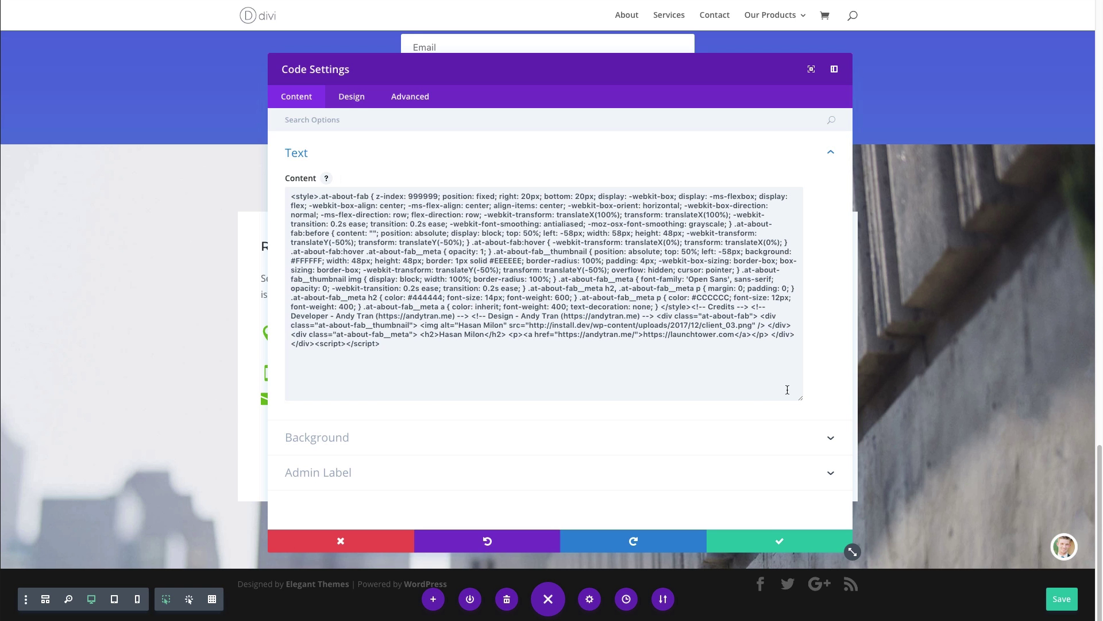
{"action": "left_click_drag", "start_coordinate": [600, 358], "coordinate": [288, 198]}
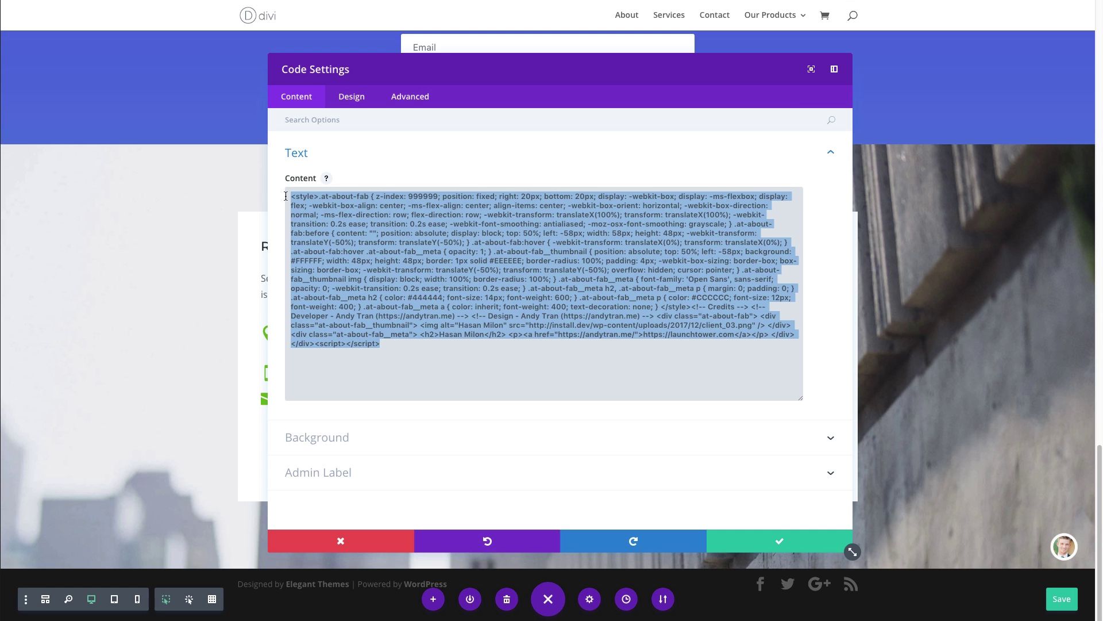
{"action": "left_click", "coordinate": [489, 368]}
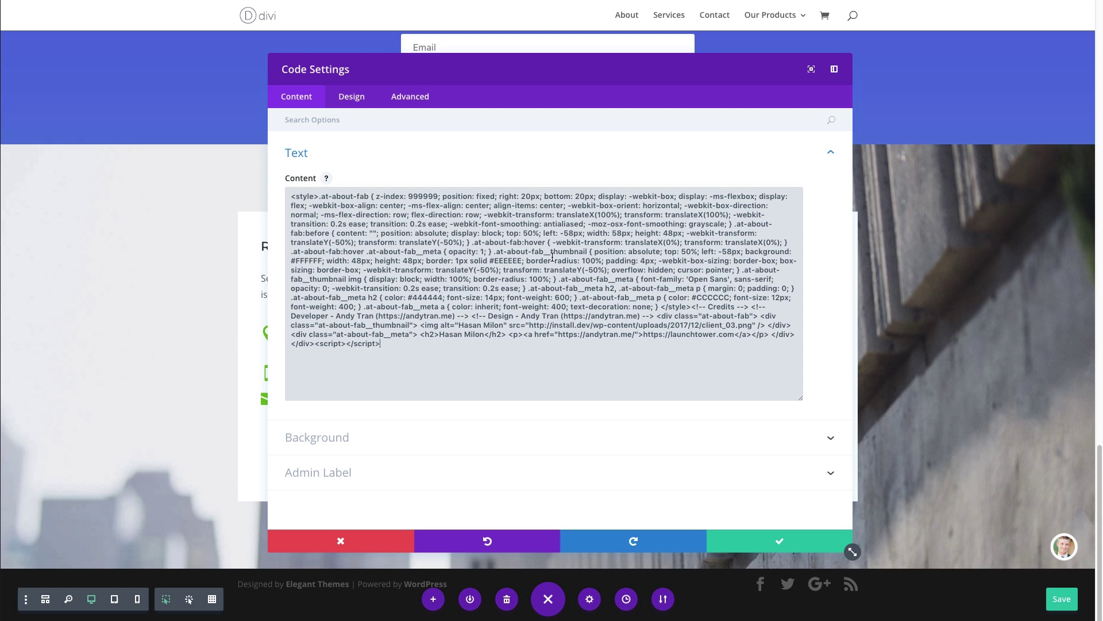
Add and remove line breaks around the display and -webkit-box-direction rules, leaving the code unchanged, and save with Ctrl+S
{"action": "left_click", "coordinate": [793, 198]}
{"action": "key", "text": "Return"}
{"action": "key", "text": "Return"}
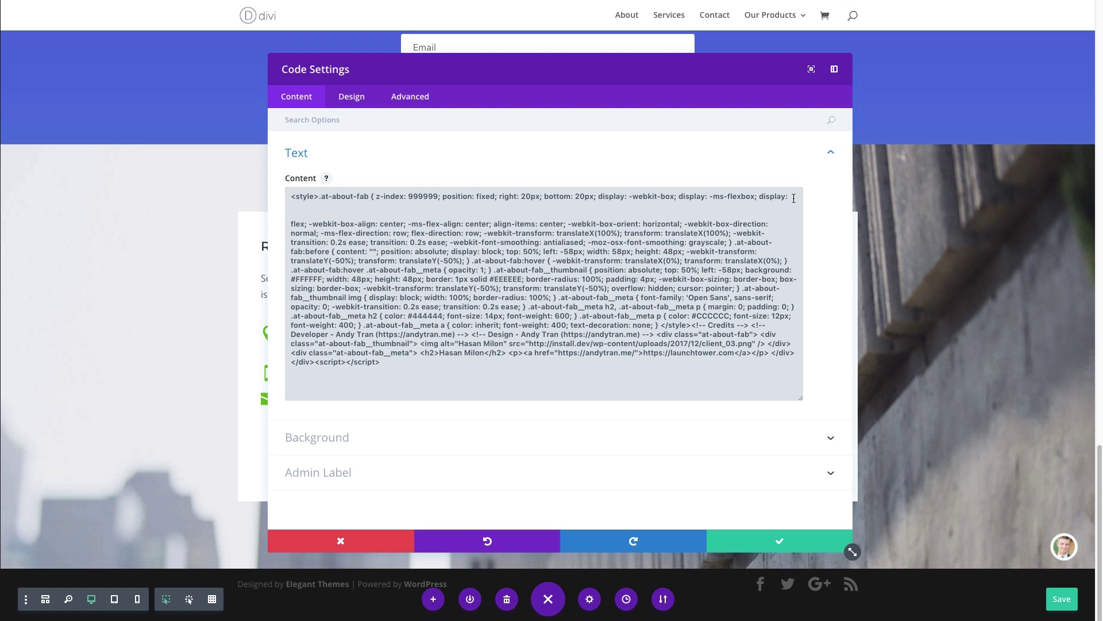
{"action": "left_click", "coordinate": [793, 226]}
{"action": "key", "text": "Return"}
{"action": "key", "text": "Return"}
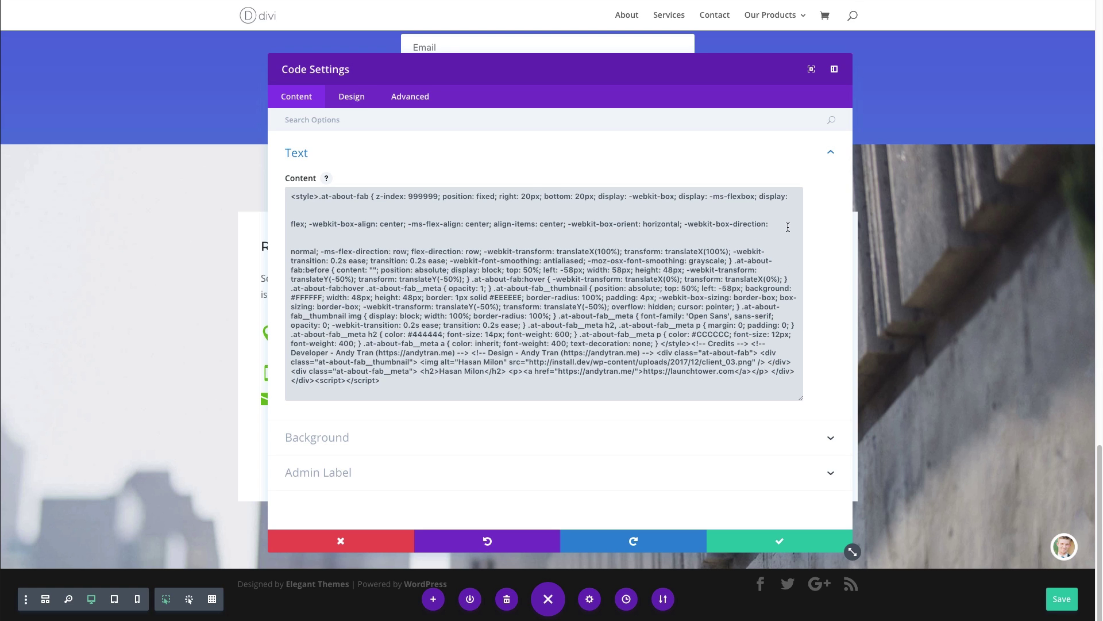
{"action": "key", "text": "BackSpace"}
{"action": "key", "text": "BackSpace"}
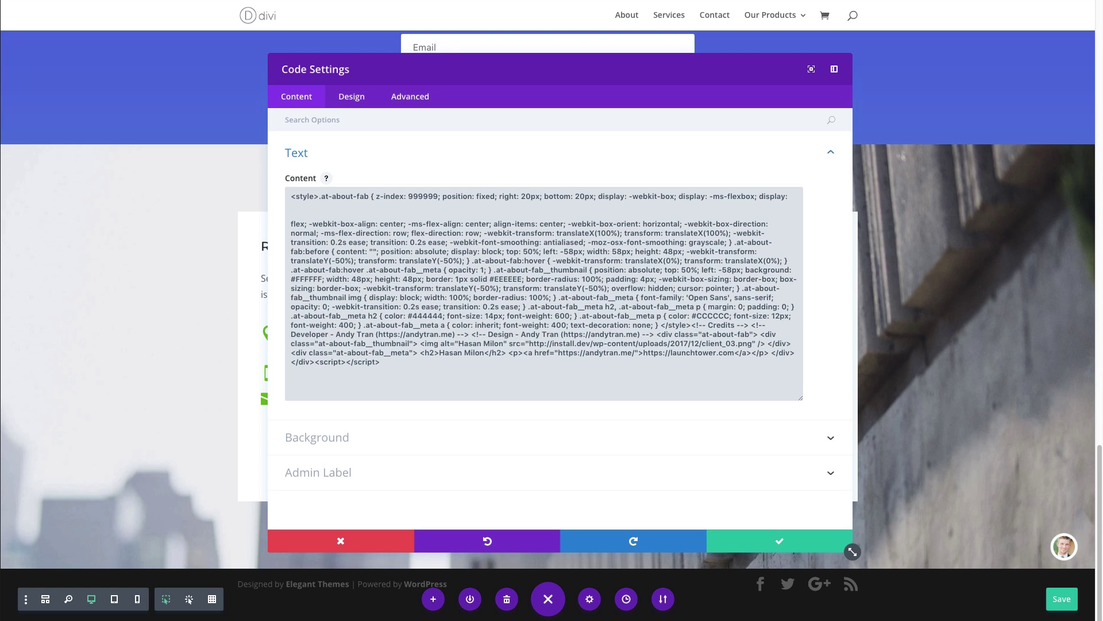
{"action": "key", "text": "ctrl+s"}
{"action": "key", "text": "BackSpace"}
{"action": "key", "text": "BackSpace"}
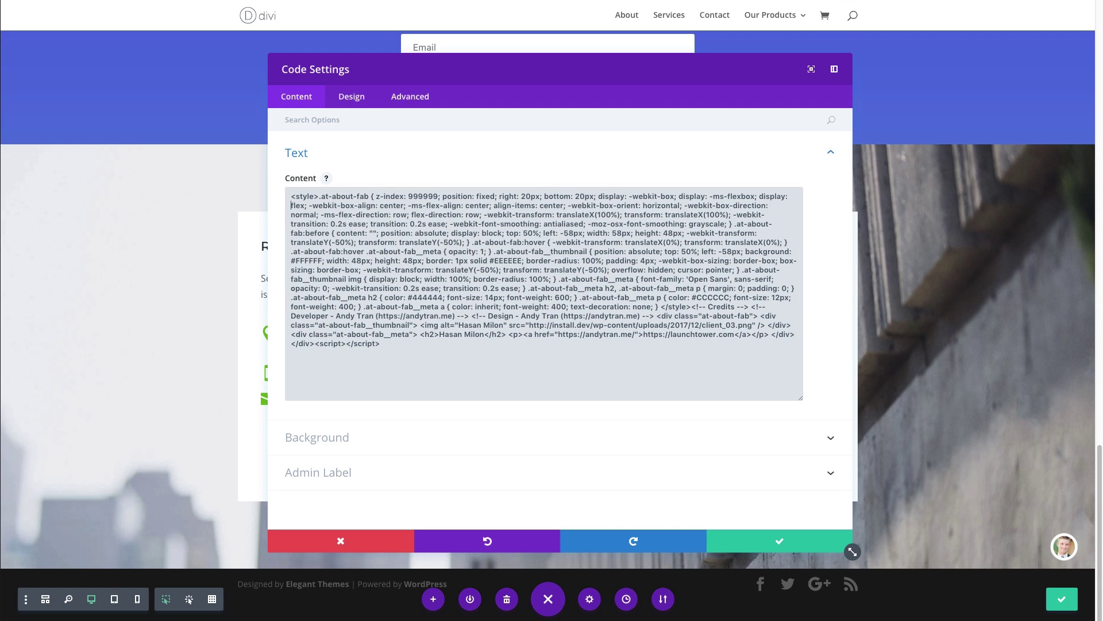